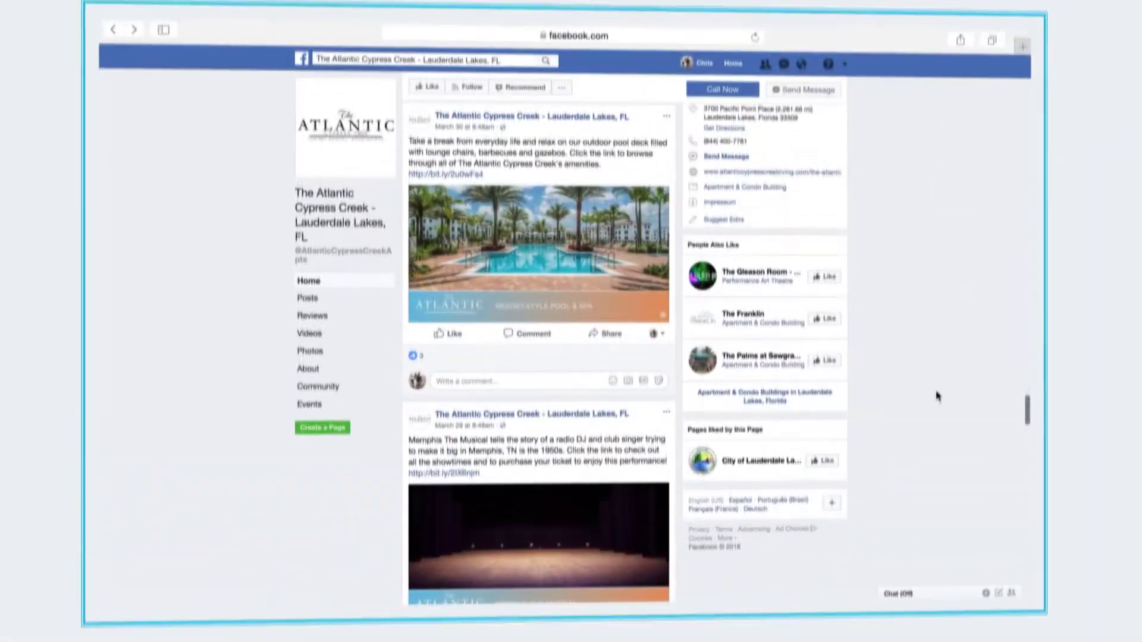
scroll(937, 405, "down", 3)
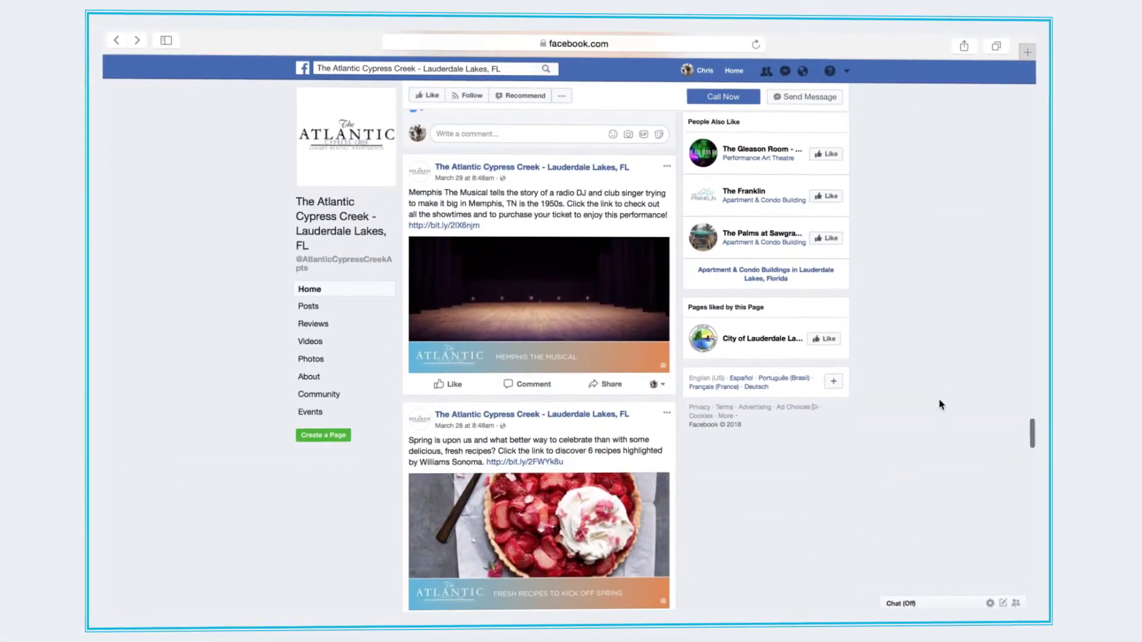
scroll(940, 405, "down", 3)
scroll(942, 406, "down", 1)
scroll(941, 405, "down", 2)
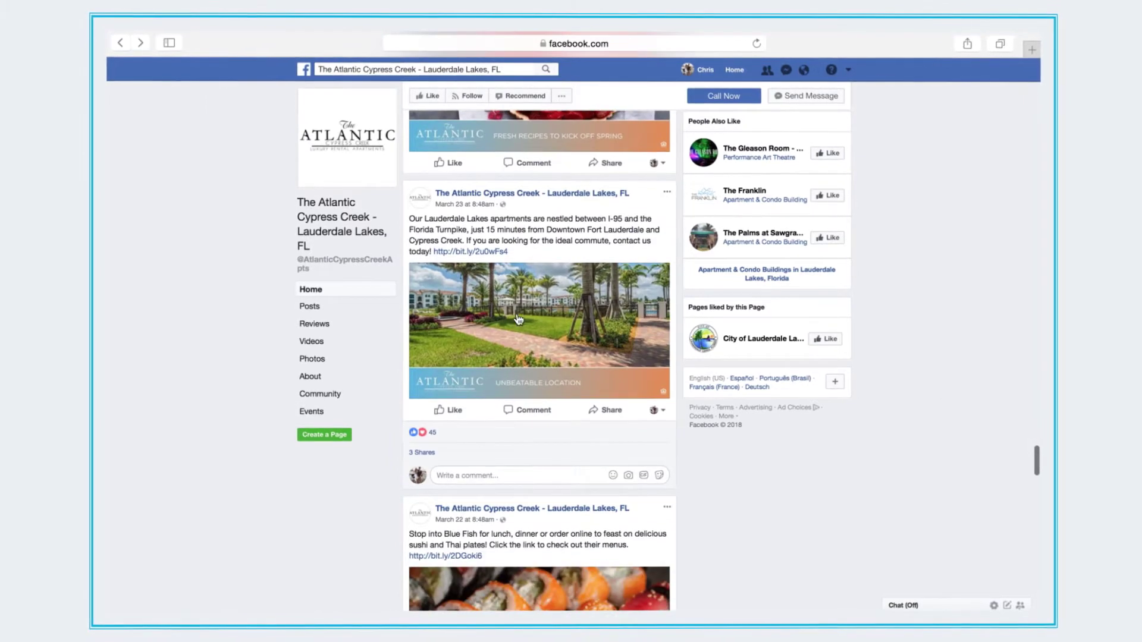
Step: Scroll The Atlantic Cypress Creek feed to the March 23 post and open the community's website in a new tab
left_click(517, 316)
Step: Dismiss the special-offer popup and fill in the contact form's name, email and phone fields
left_click(973, 254)
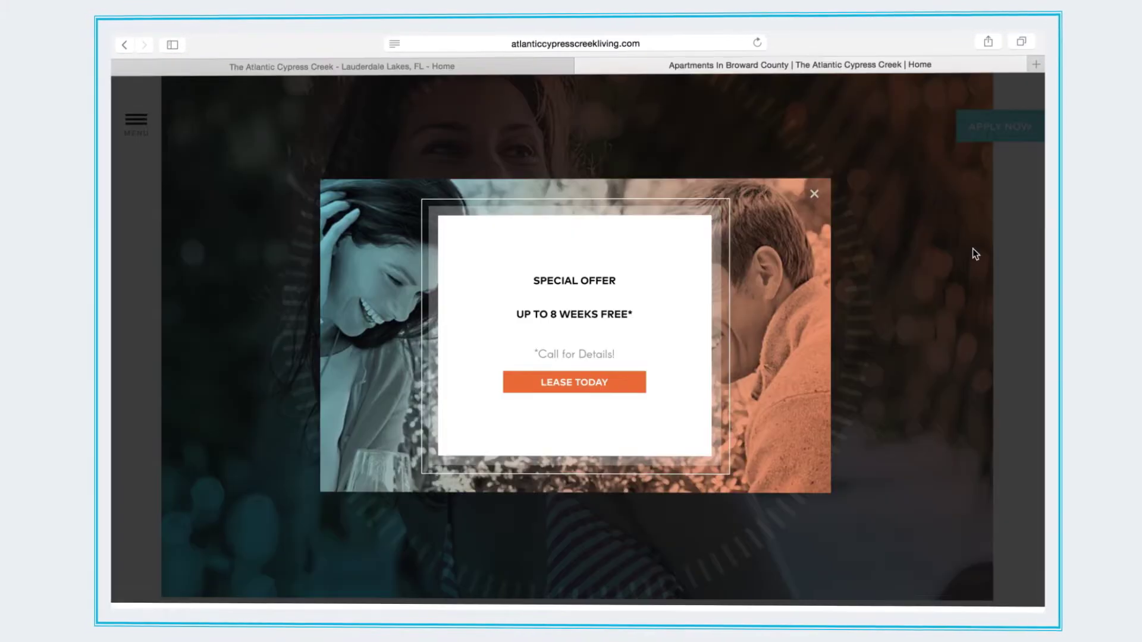
type("Chris")
key("Tab")
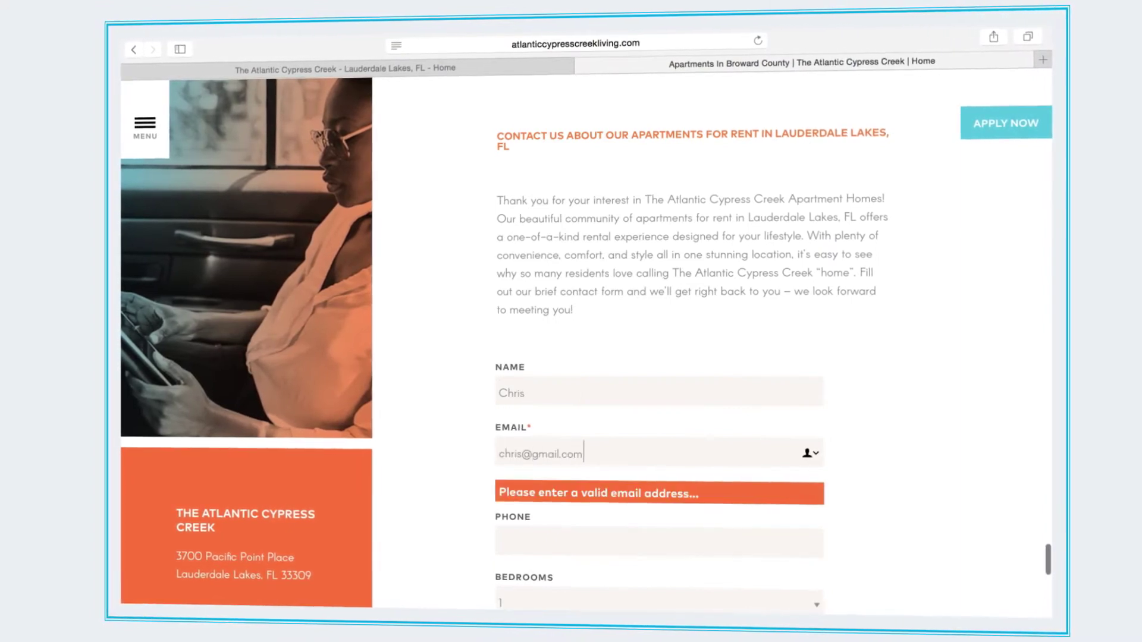
key("Tab")
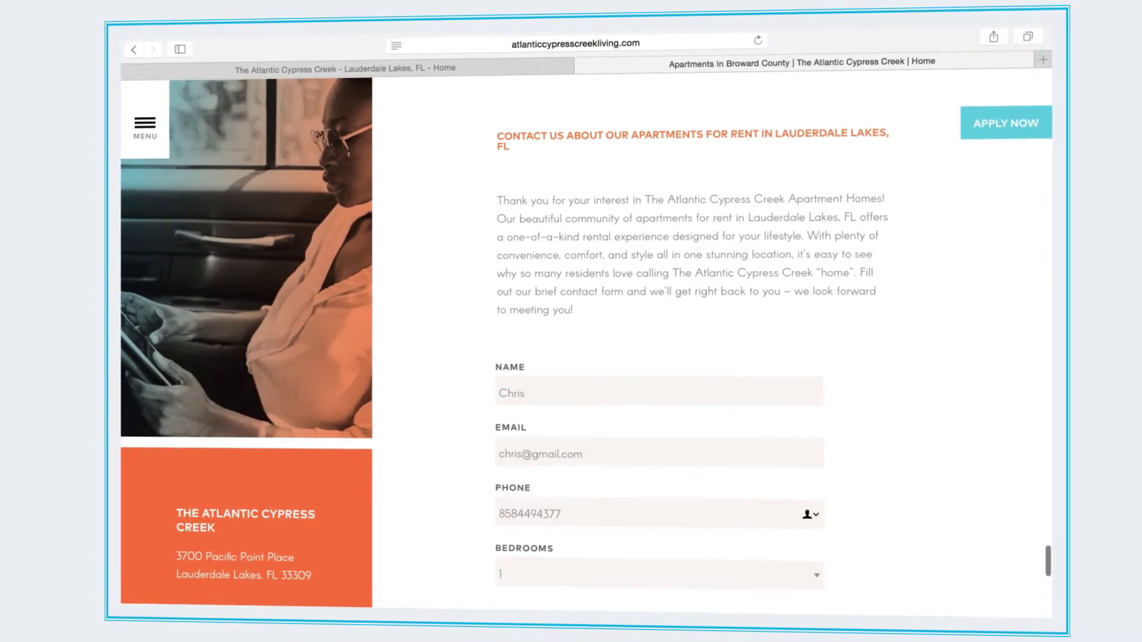